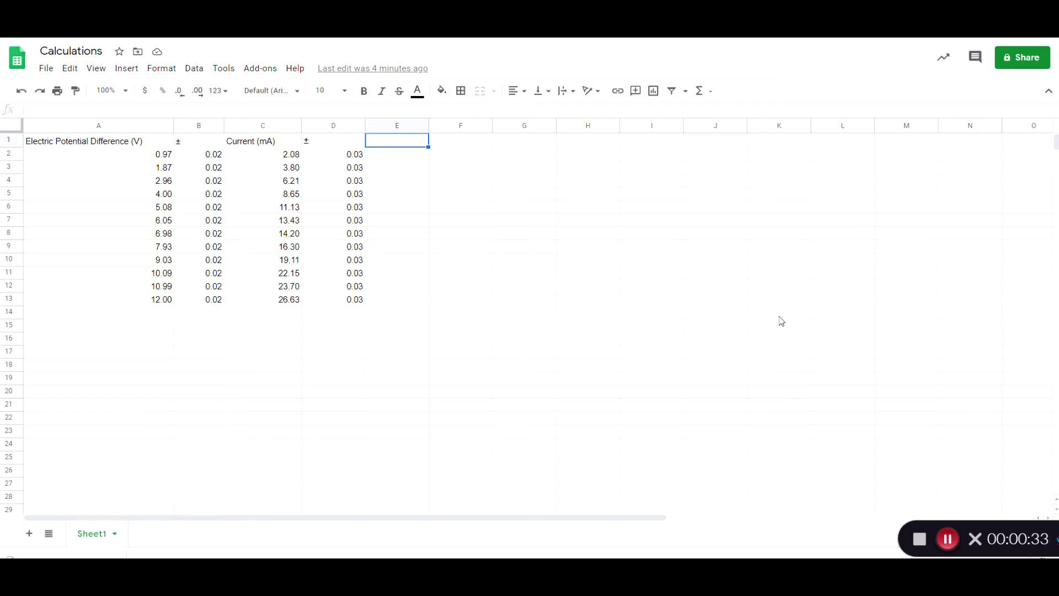
Enter the header 'Power (mW)' in cell E1.
click(396, 158)
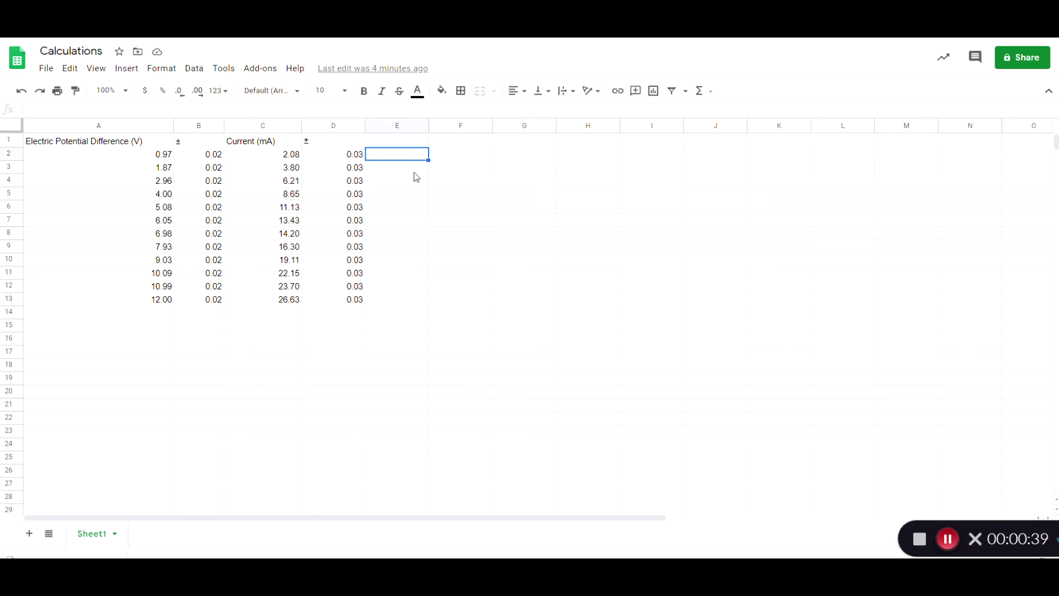
key(Up)
text(Powe)
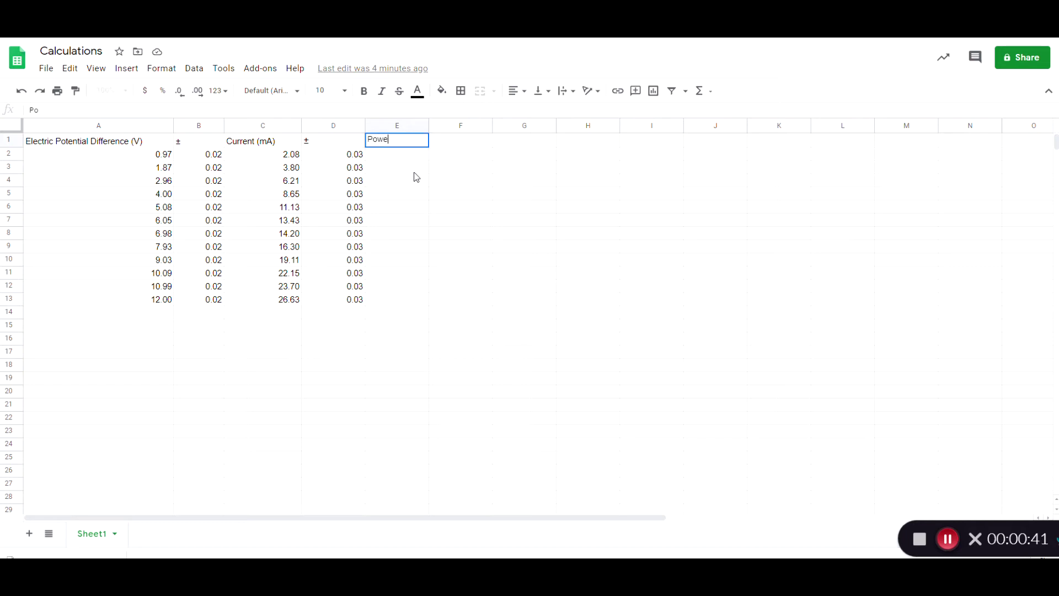
text(r (mW))
key(Return)
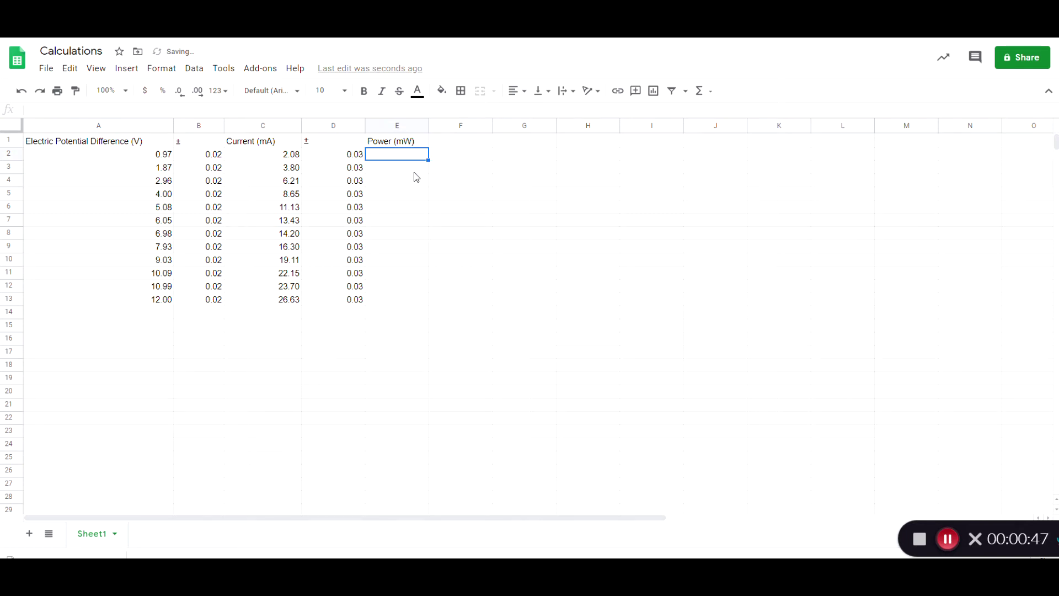
Compute the first power in E2 with =A2*C2, giving 2.0176.
text(=)
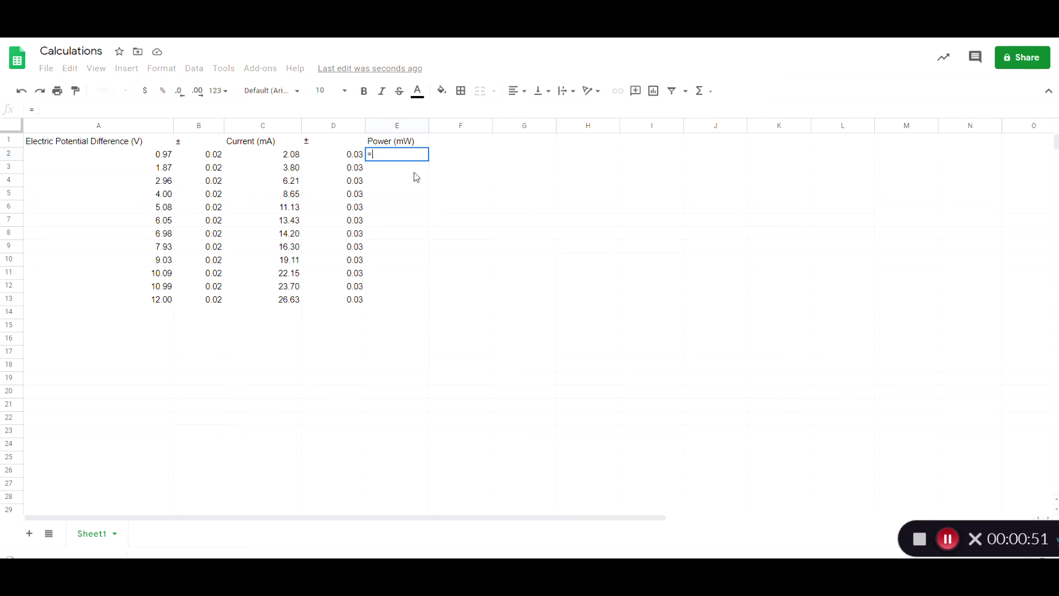
text(a2*c2)
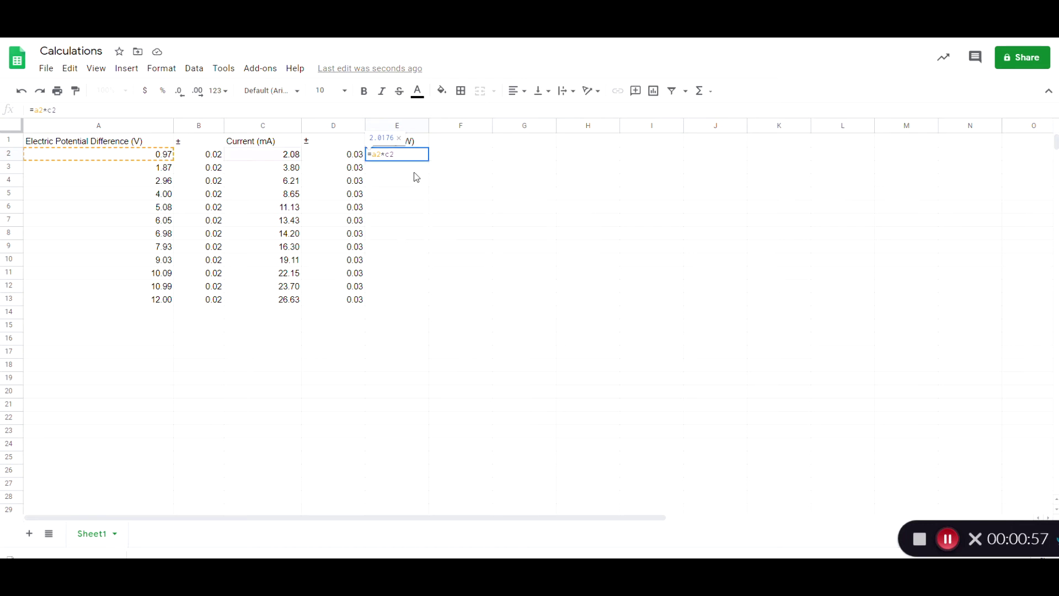
key(Return)
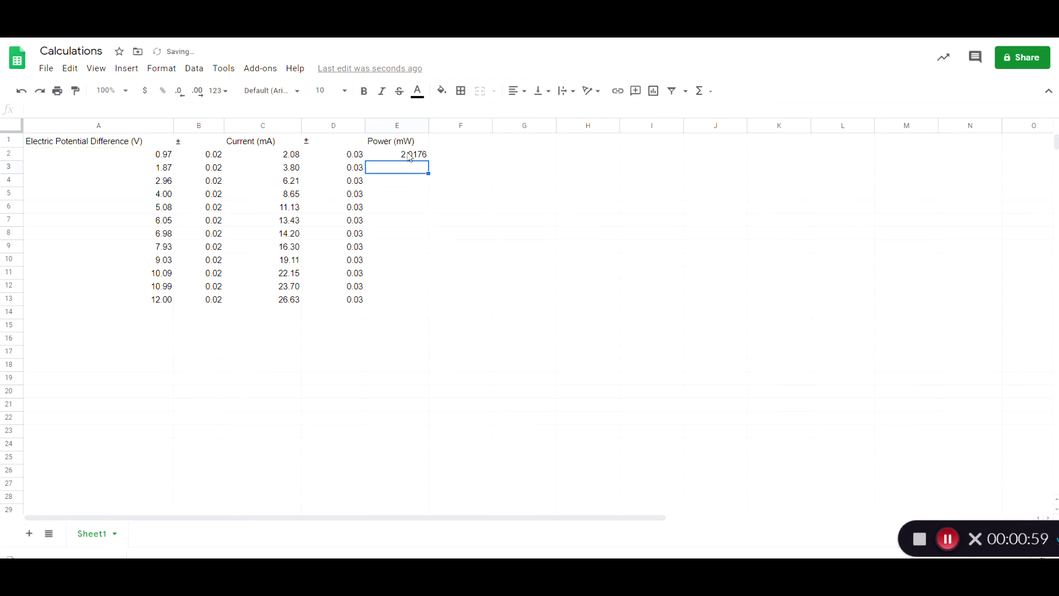
key(Up)
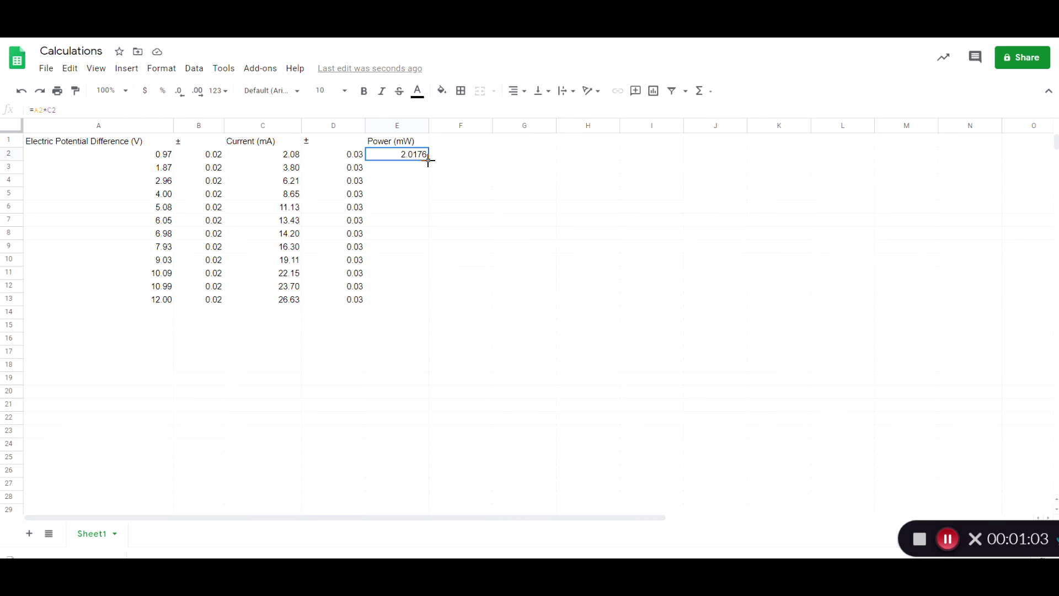
Copy the E2 power formula down to E13 and round column E to two decimals.
drag(428, 160, 435, 304)
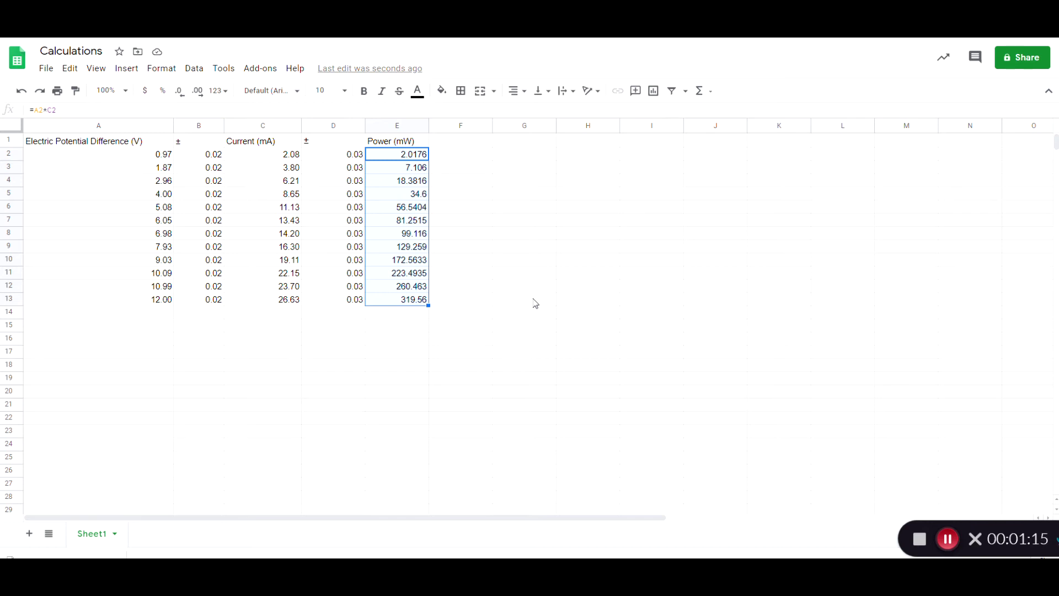
click(405, 126)
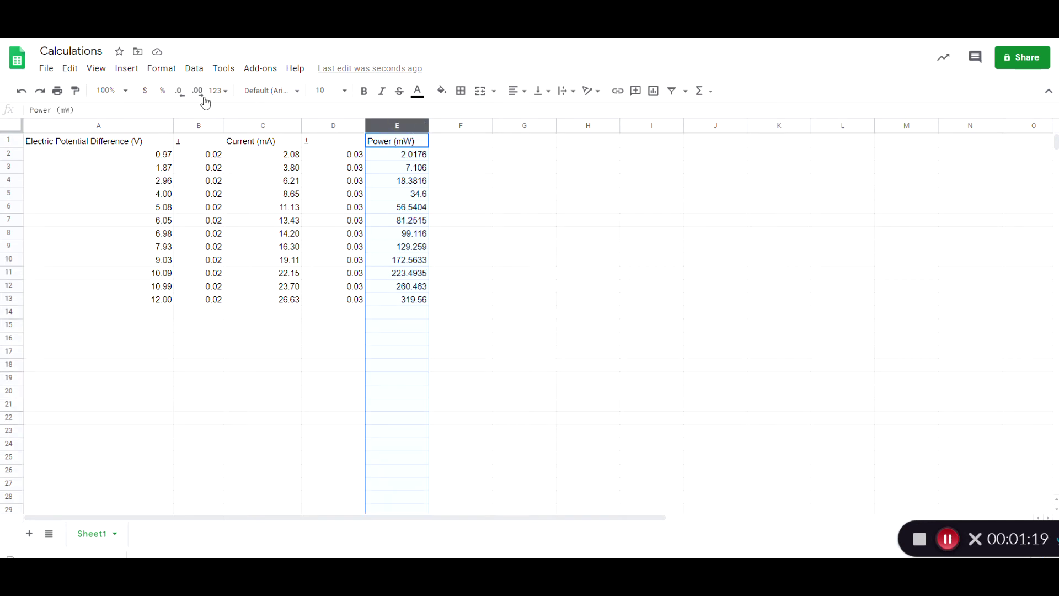
click(181, 95)
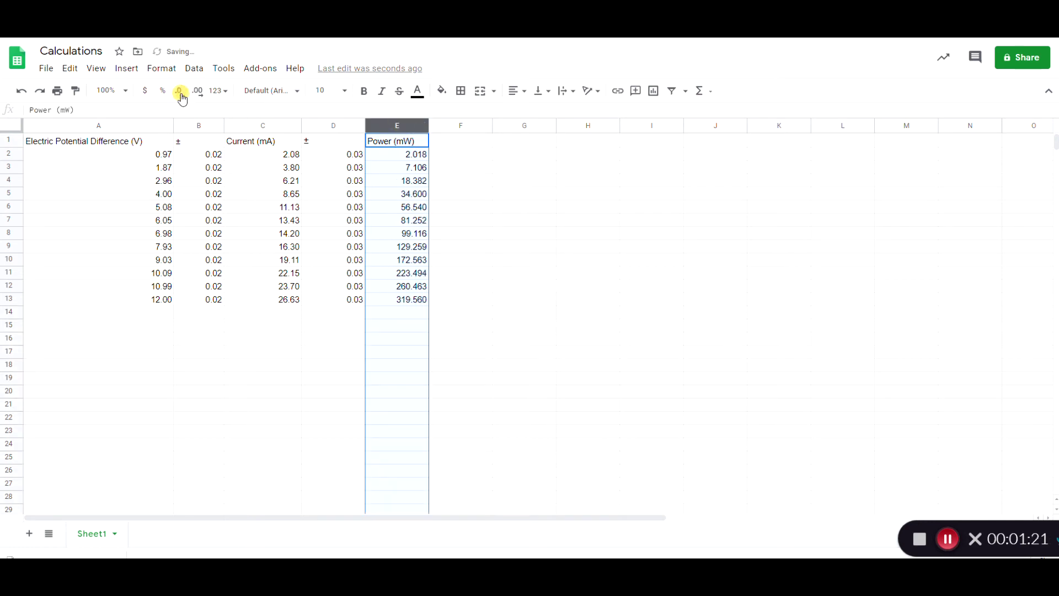
click(182, 94)
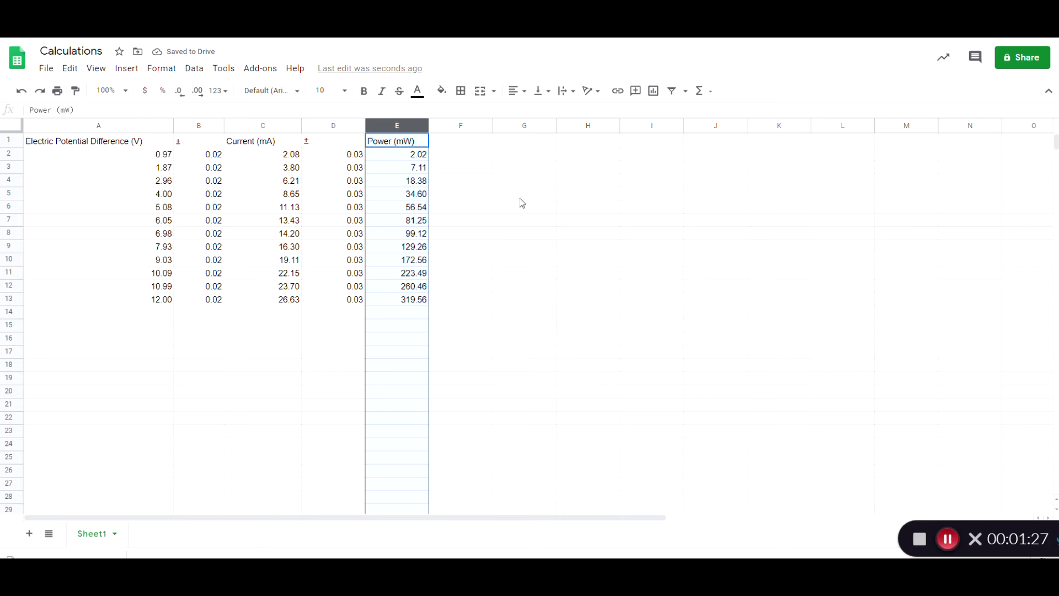
Copy the ± header from D1 into F1.
click(455, 147)
click(340, 136)
key(ctrl+c)
click(462, 142)
key(ctrl+v)
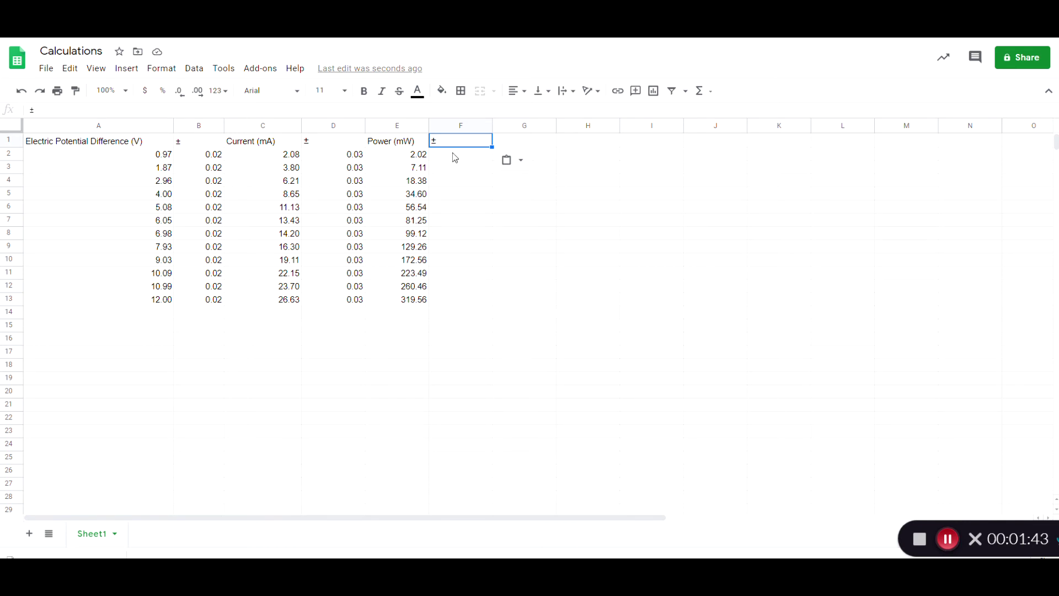
Enter =E2*sqrt((B2/A2)^2+(D2/C2)^2) in F2 to compute the first power uncertainty.
click(455, 156)
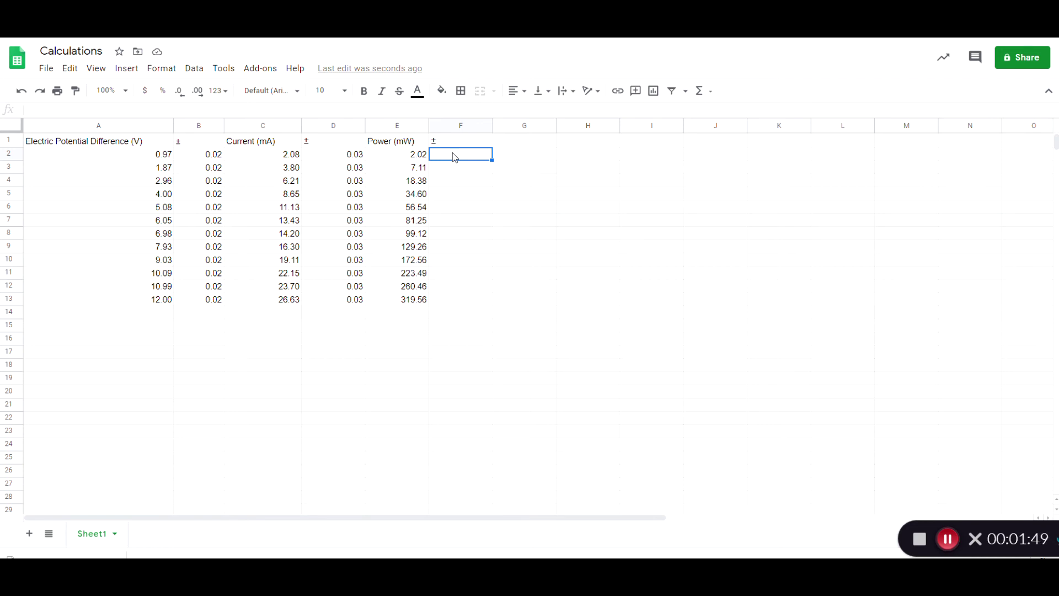
text(=)
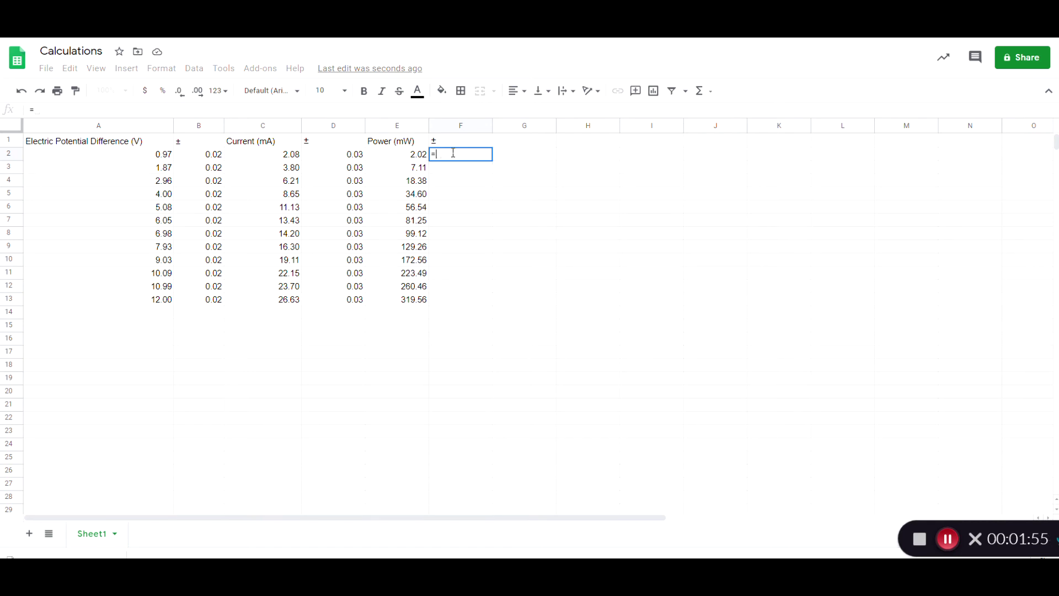
text(e)
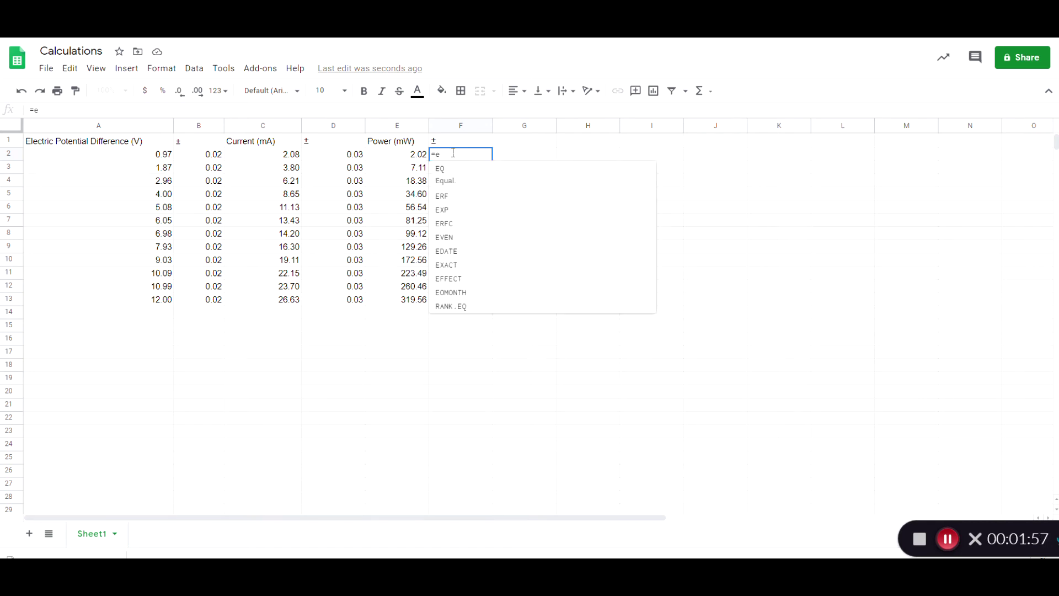
text(2)
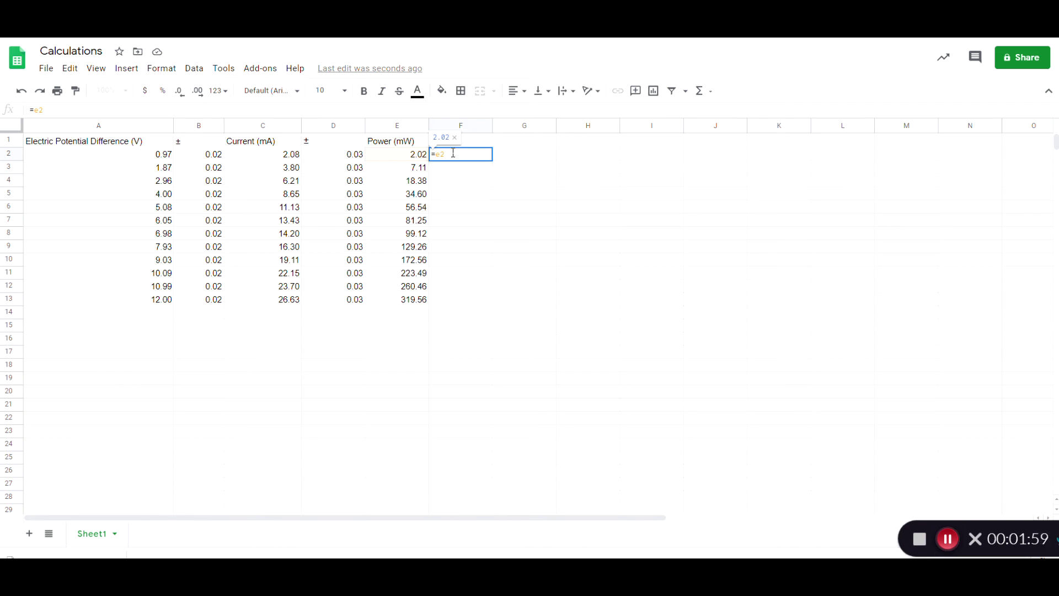
text(*sqrt(()
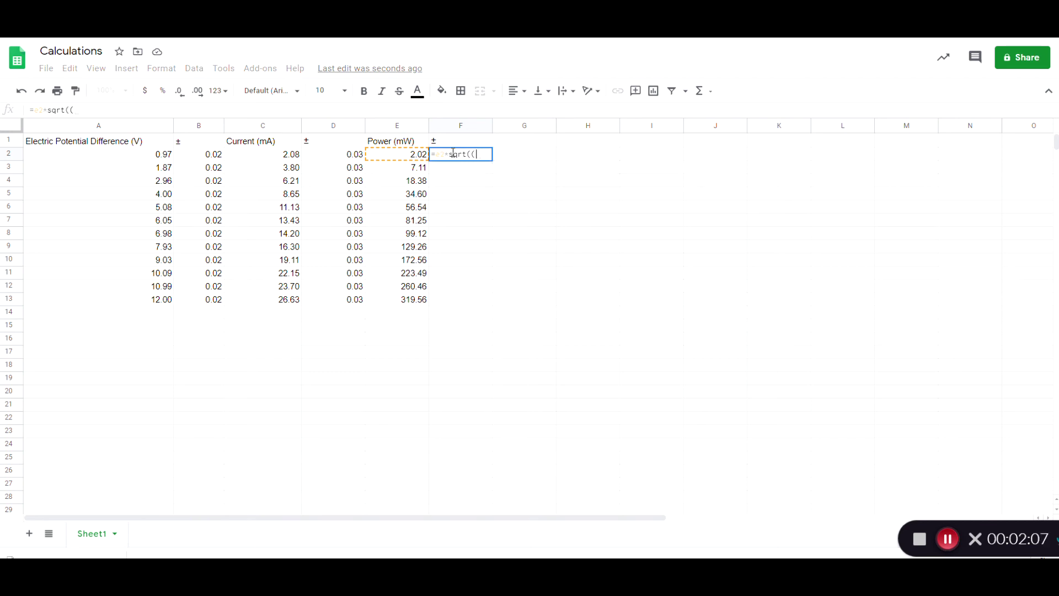
text(b2/a2))
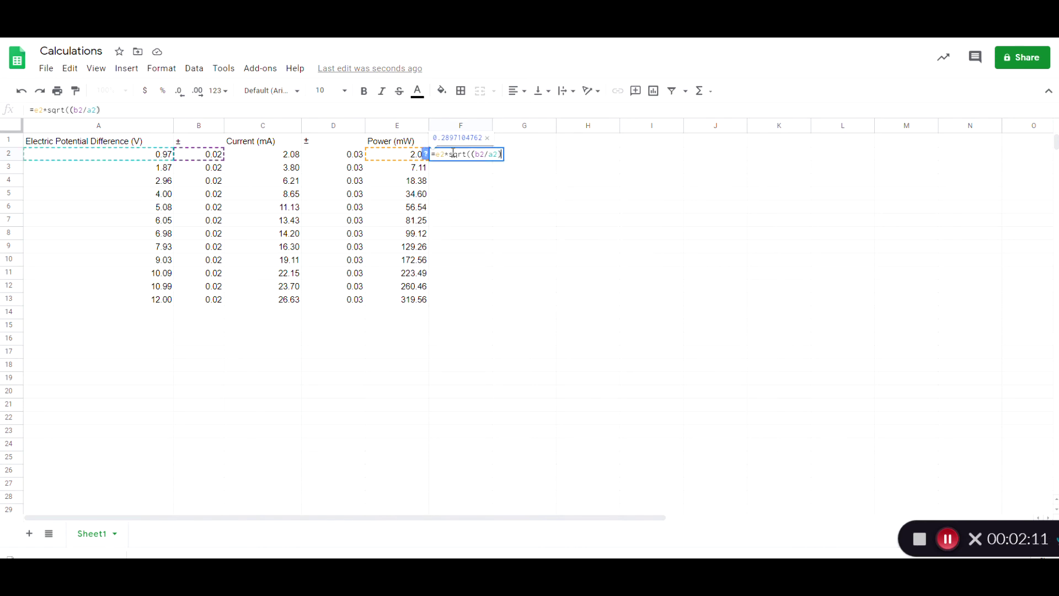
text(^2)
text(+)
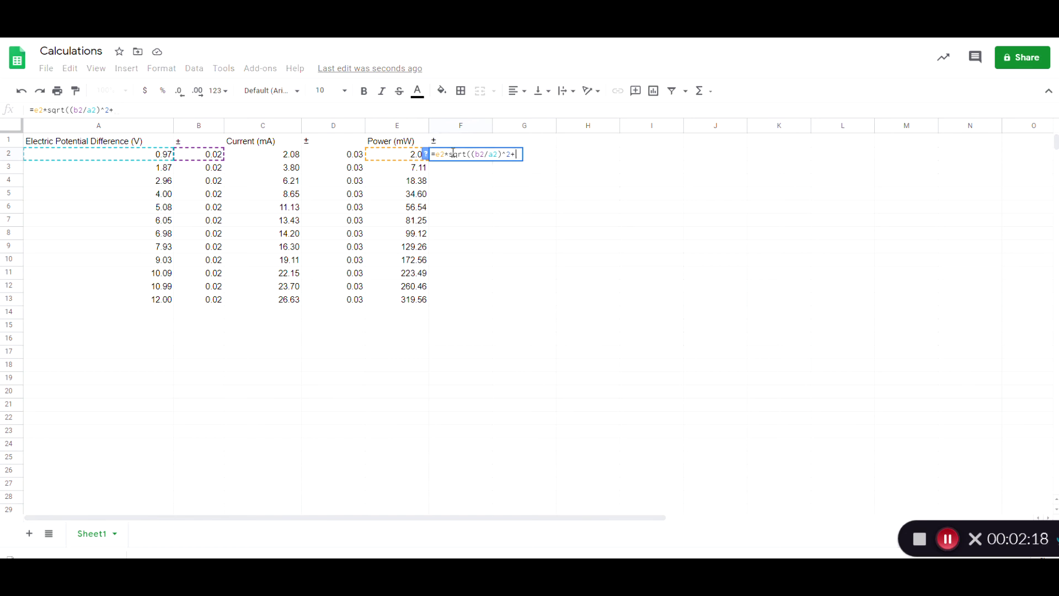
text((d2)
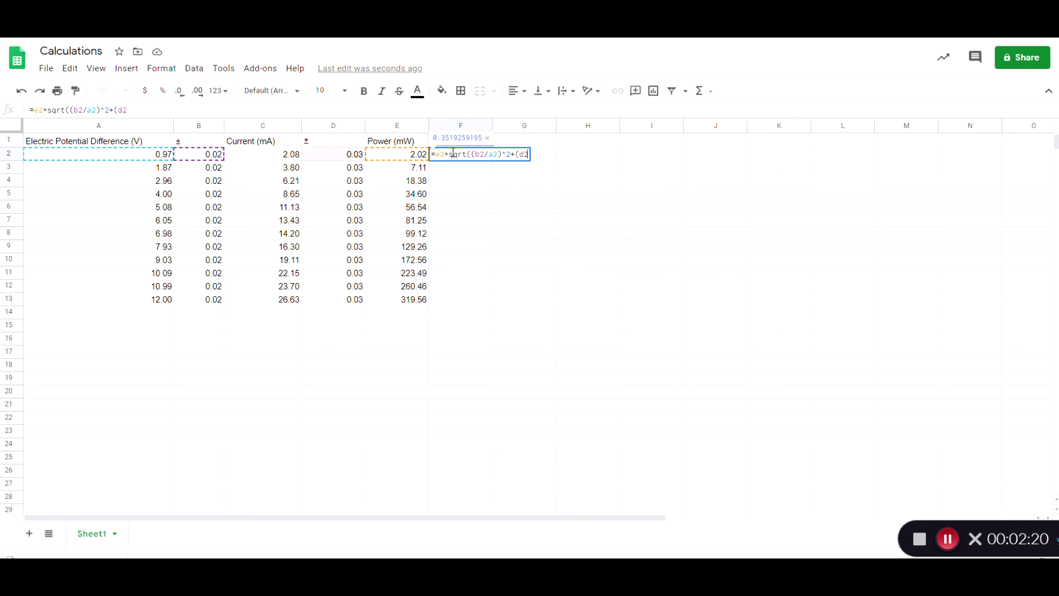
text(/c2))
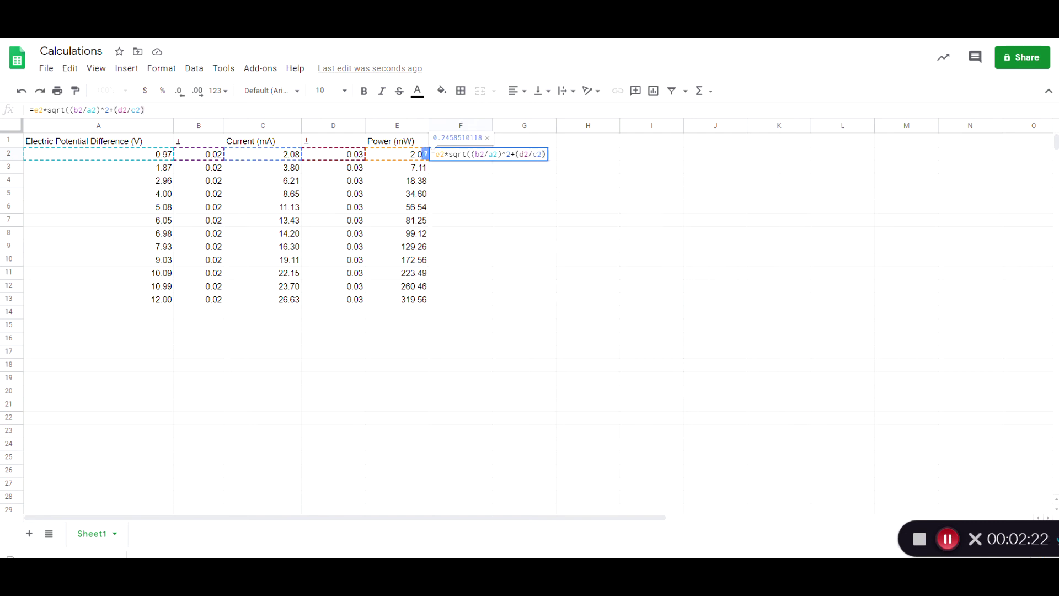
text(^2))
key(Return)
Copy the F2 uncertainty formula down to F13 and select column F.
click(455, 156)
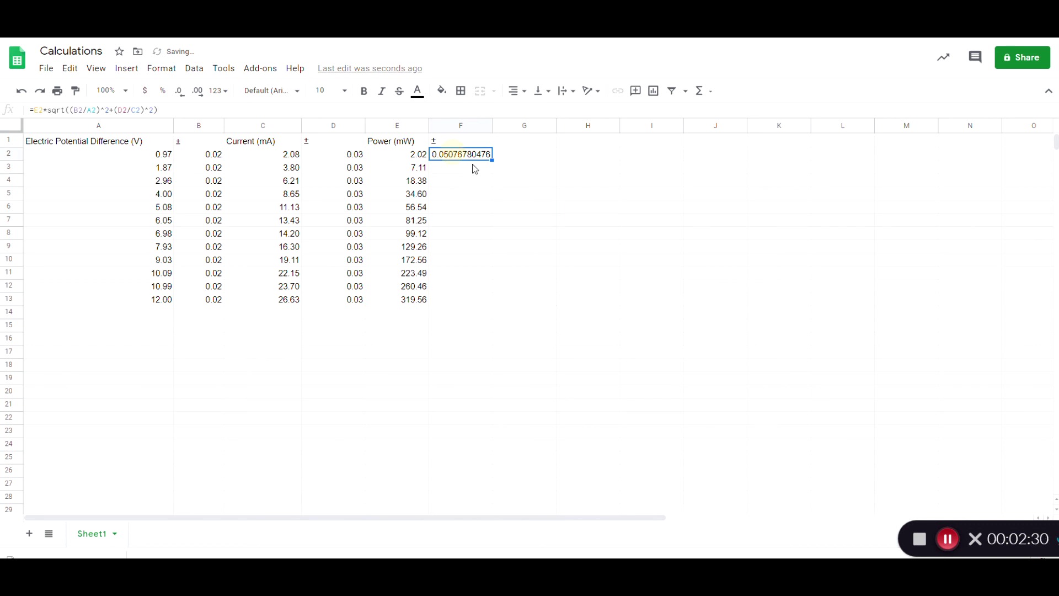
drag(491, 160, 499, 303)
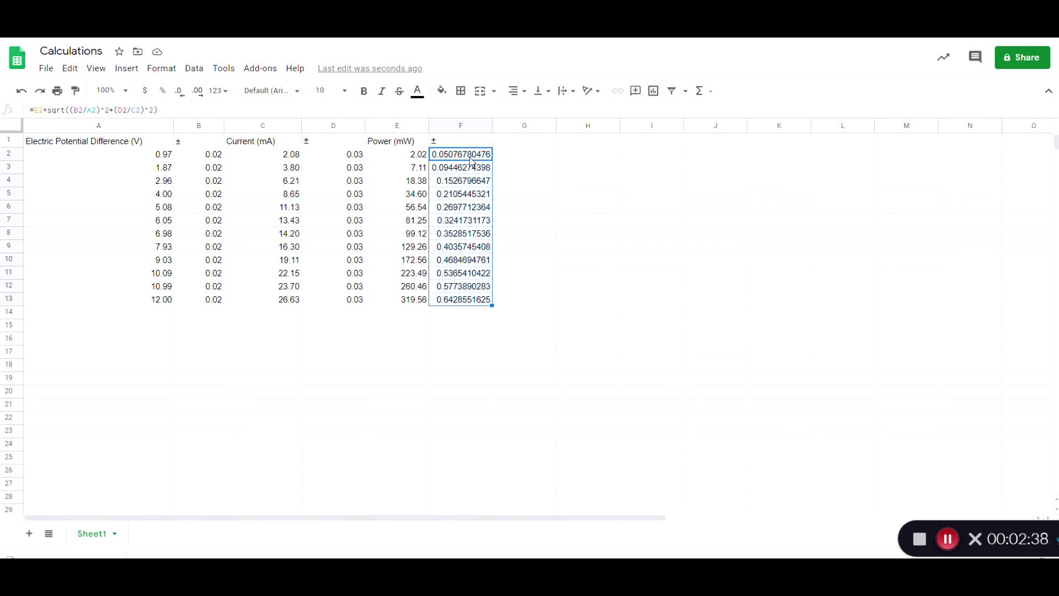
click(457, 131)
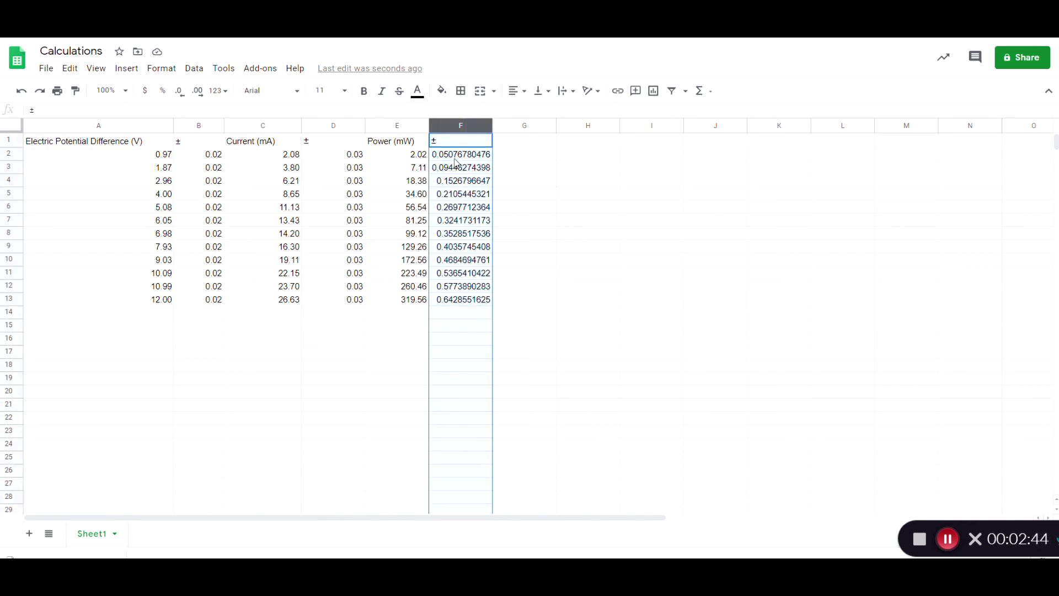
Reduce the ± uncertainties in column F to two decimals (0.05 through 0.64).
click(180, 92)
click(180, 91)
click(180, 91)
click(180, 92)
click(179, 92)
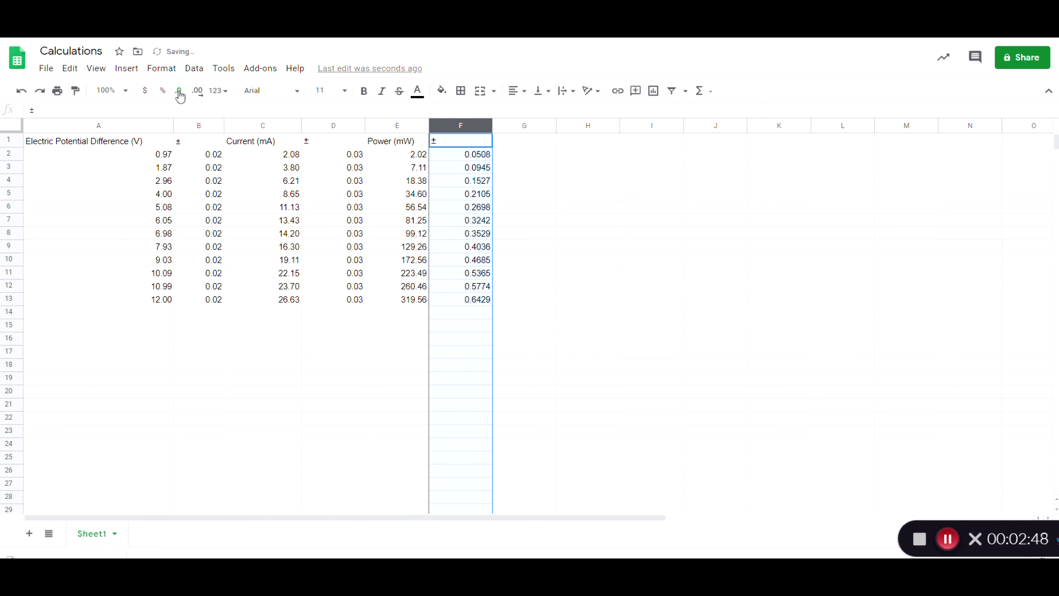
click(180, 92)
click(179, 92)
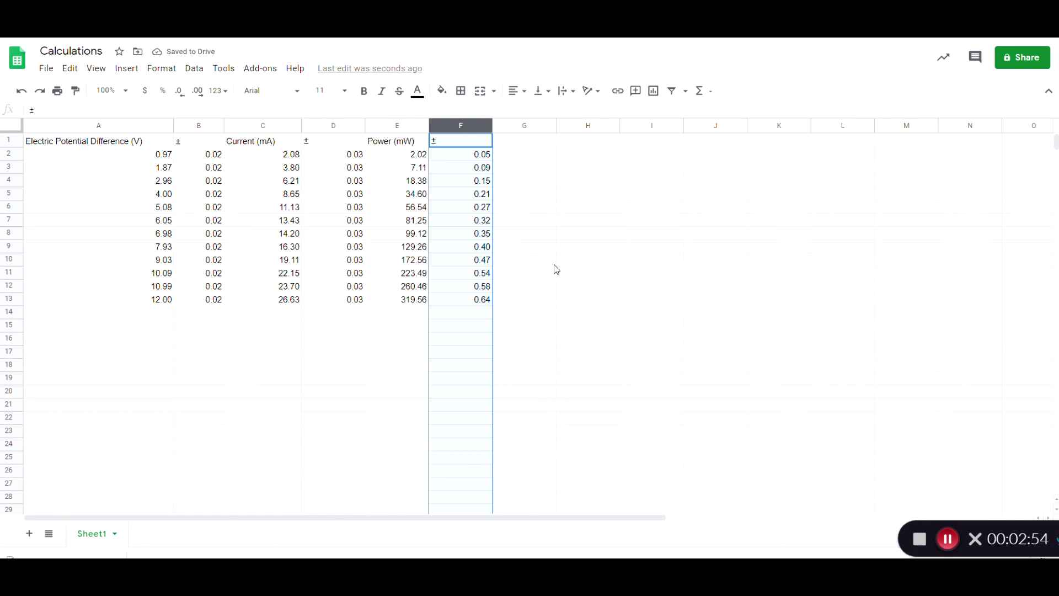
click(567, 340)
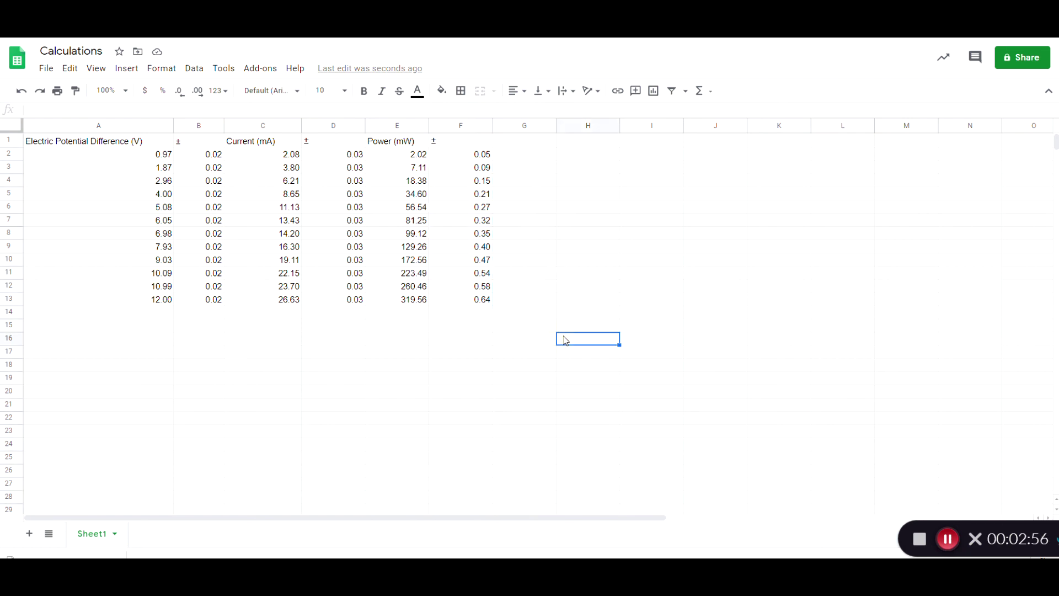